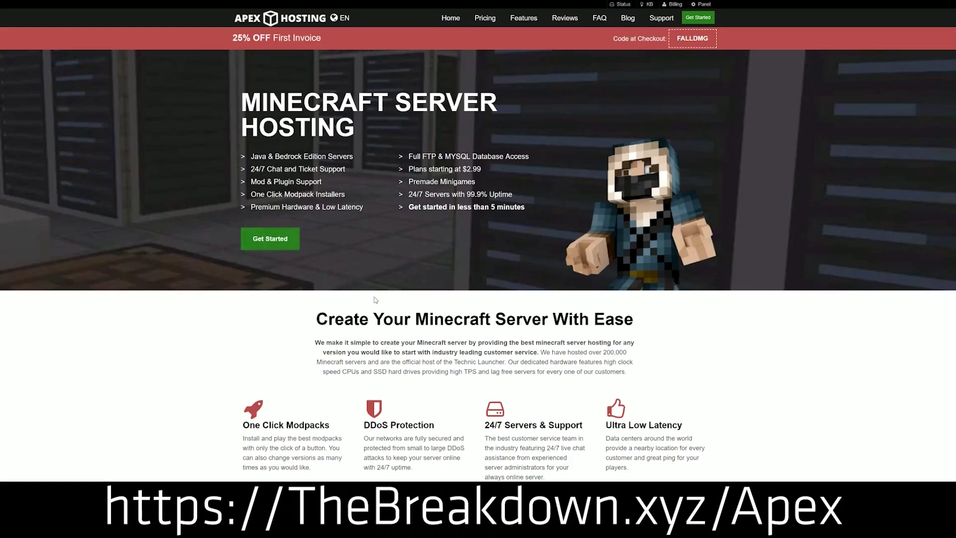
Review the features on the Apex Hosting home page, including 24/7 support, automated backups and instant setup
scroll(370, 258, down, 3)
scroll(369, 257, down, 1)
drag(242, 223, 584, 227)
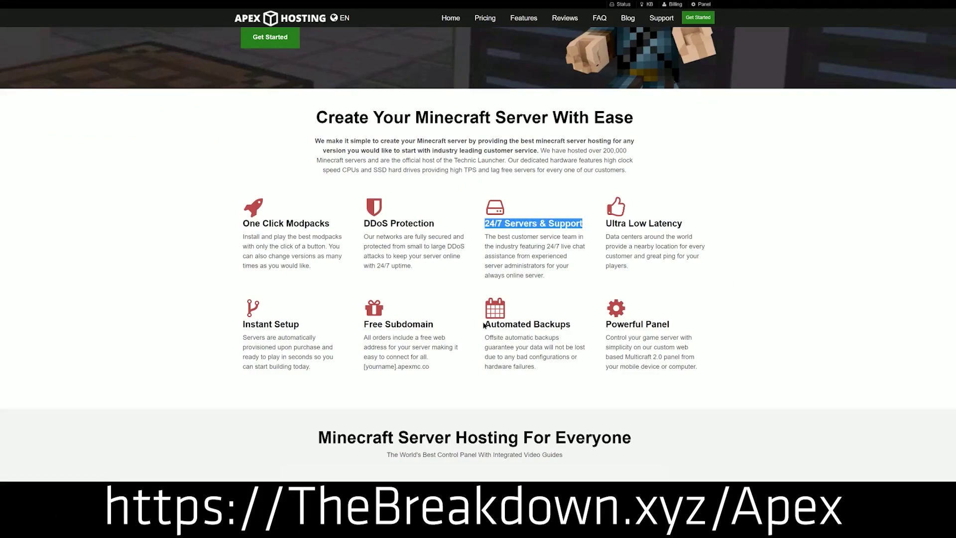
drag(483, 325, 543, 369)
click(442, 327)
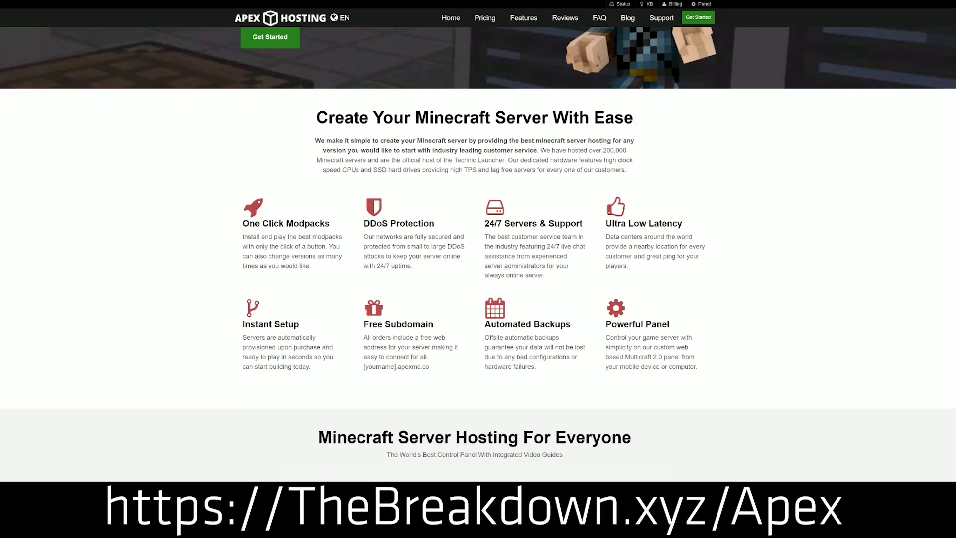
drag(318, 369, 244, 324)
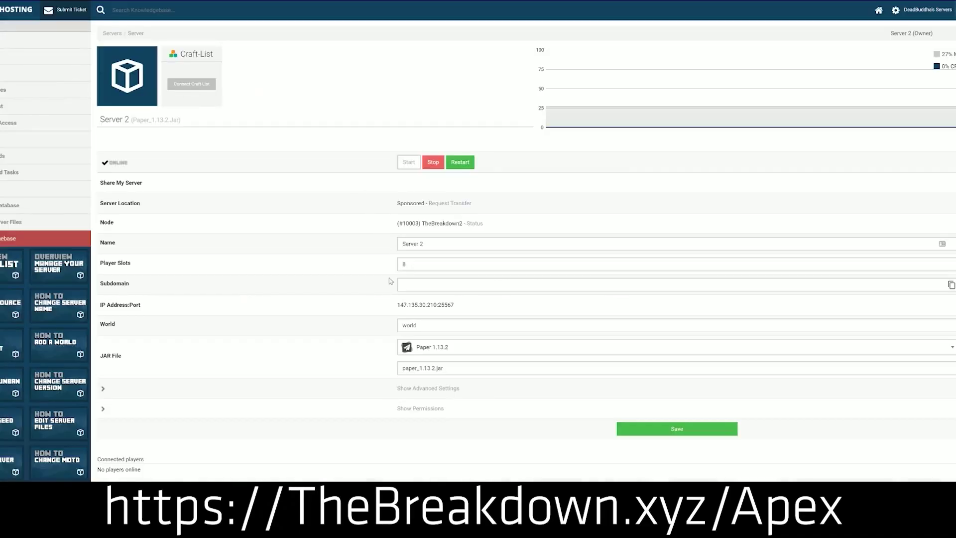
Change the server's JAR file to Minecraft 1.15, confirming the version change and keeping the existing world
click(450, 353)
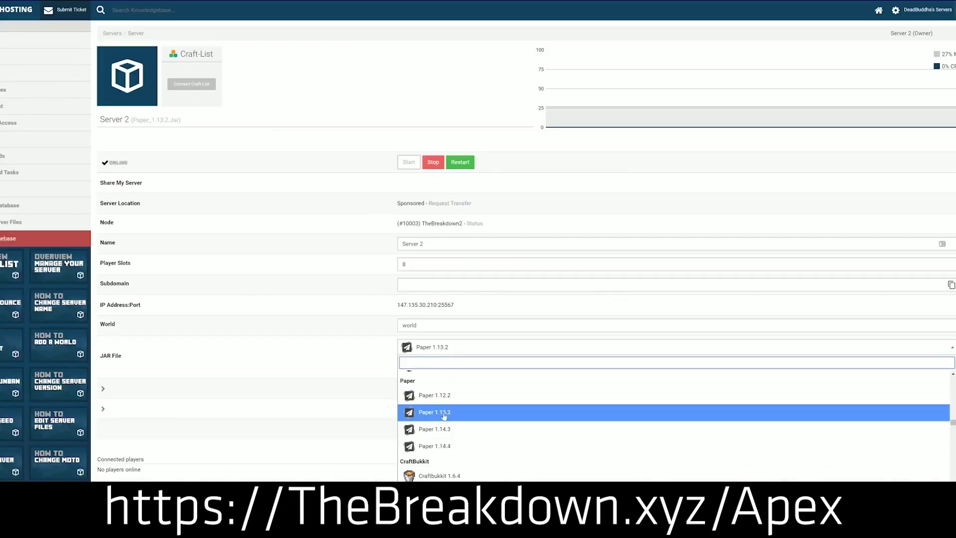
scroll(446, 421, down, 3)
scroll(445, 433, up, 5)
scroll(445, 432, up, 2)
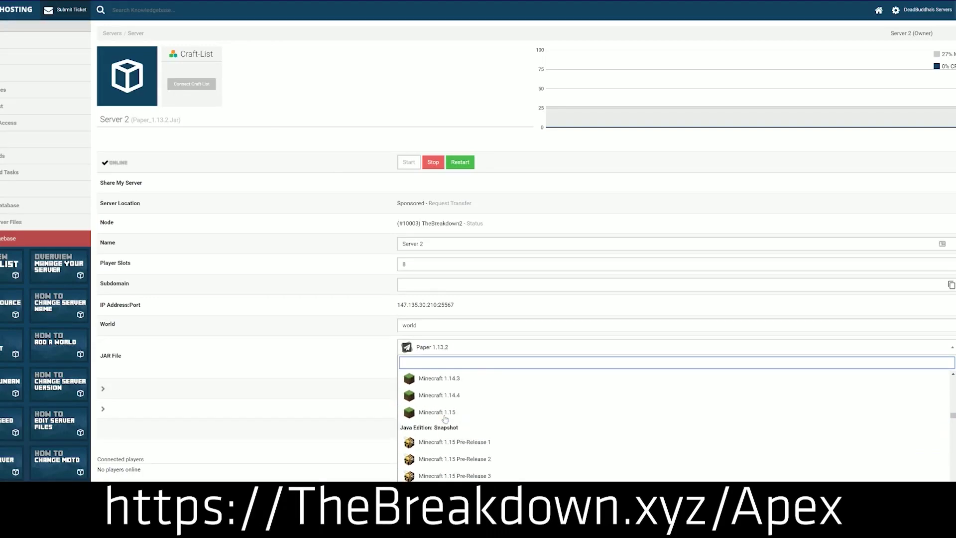
scroll(446, 430, down, 2)
scroll(447, 427, up, 1)
scroll(447, 428, down, 2)
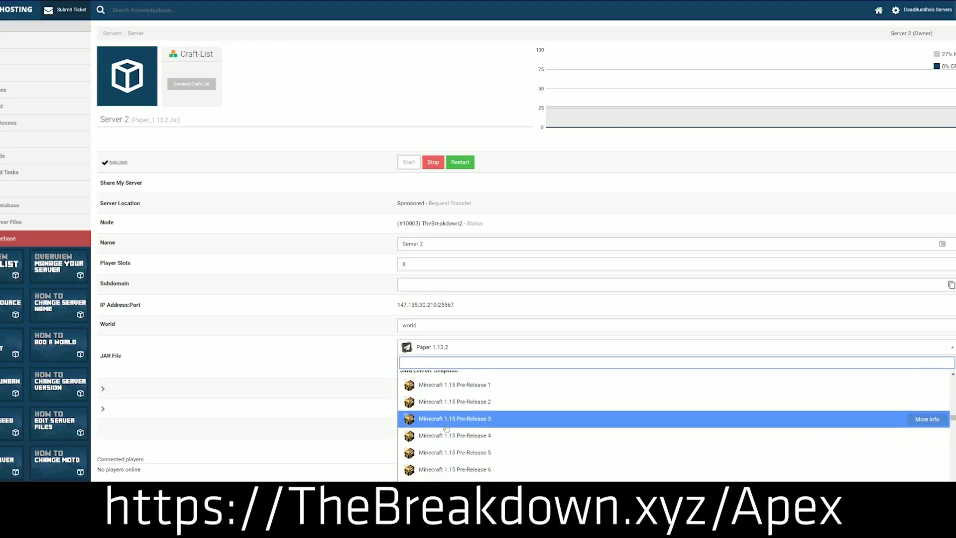
scroll(445, 430, up, 4)
scroll(444, 432, down, 2)
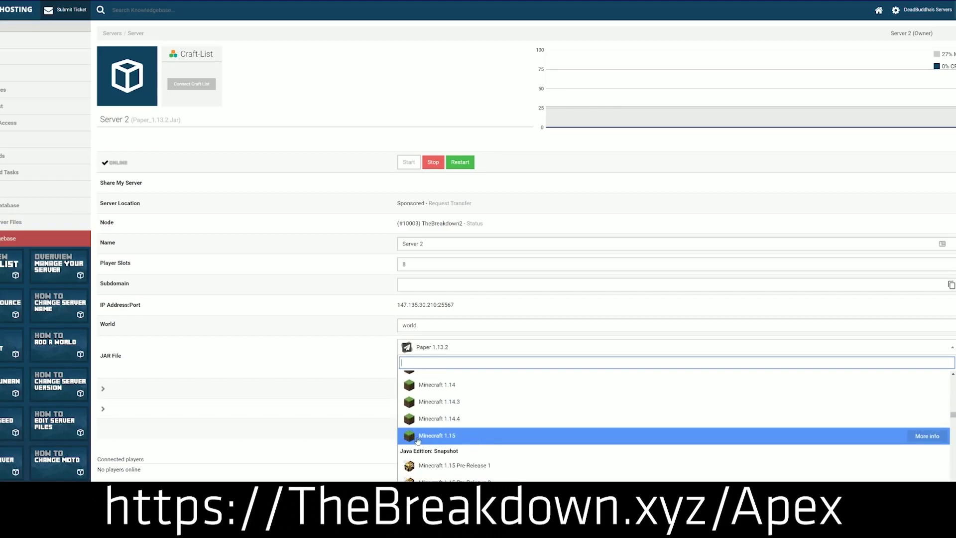
click(490, 439)
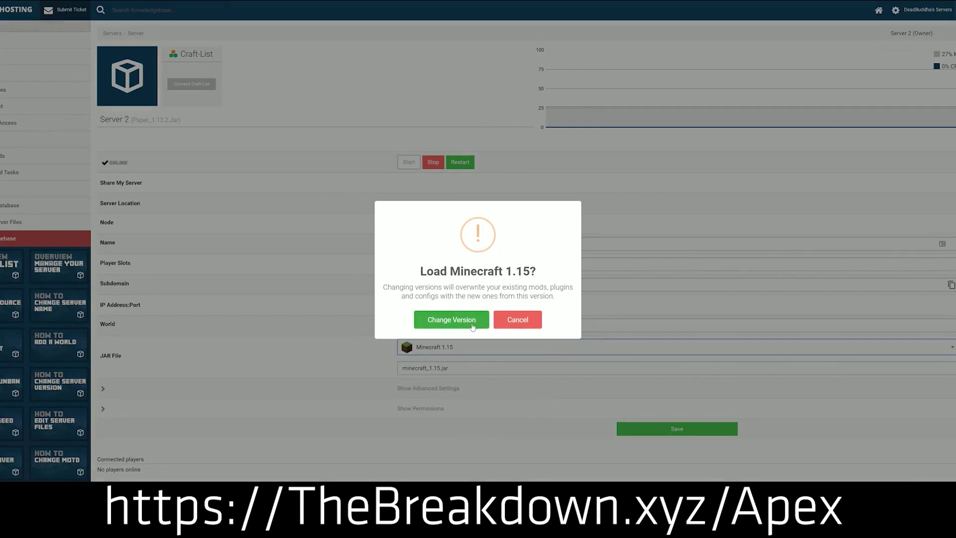
click(446, 320)
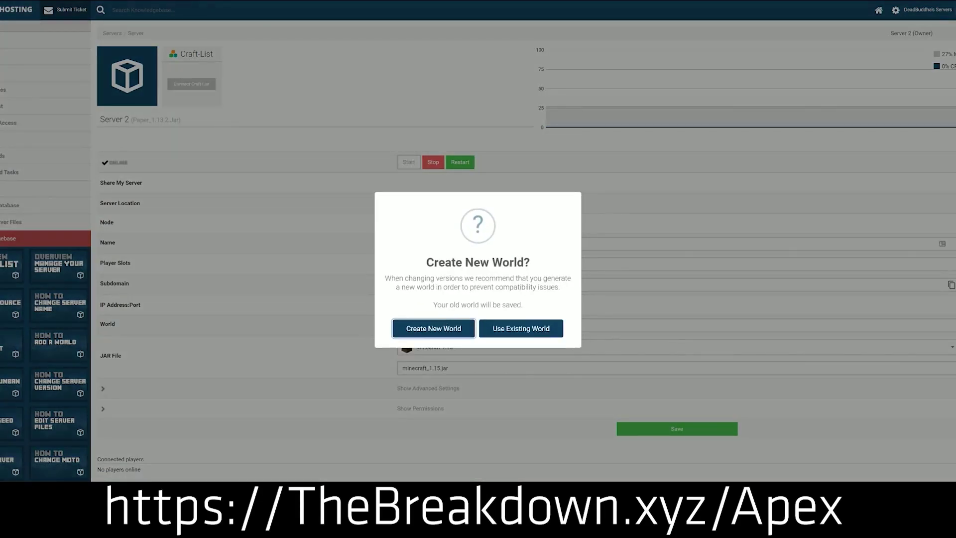
click(524, 327)
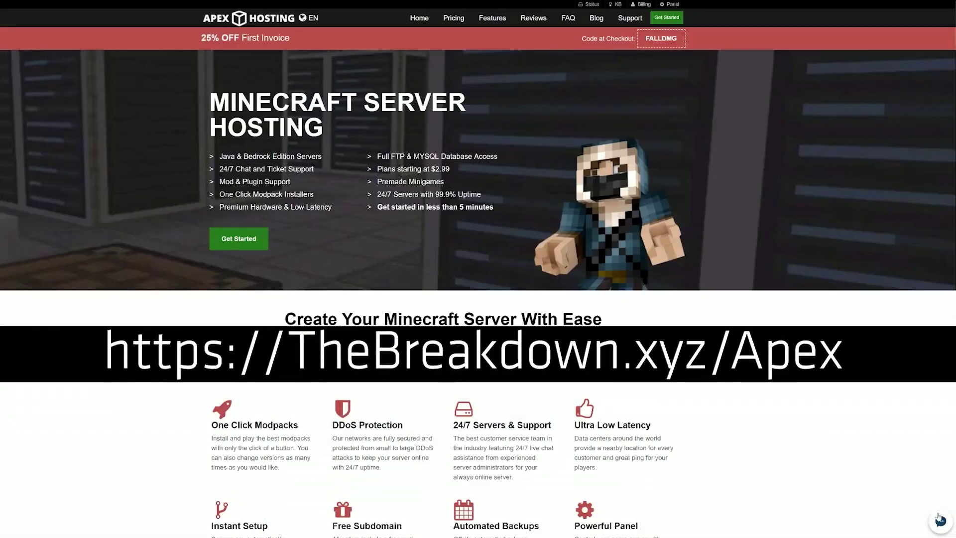
Open the support chat on the Apex Hosting home page
click(940, 520)
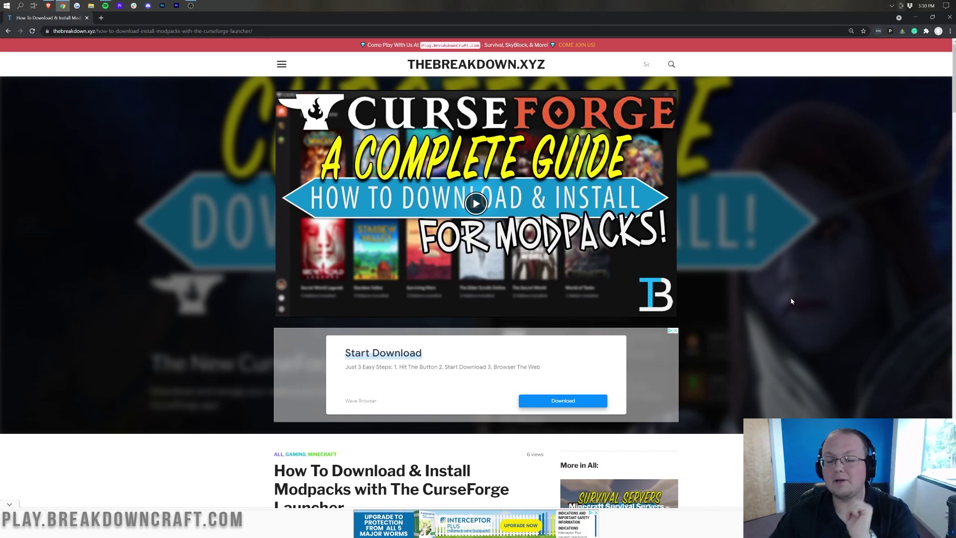
Open the CurseForge download page from the modpack installation article and download the Windows installer
scroll(762, 312, down, 6)
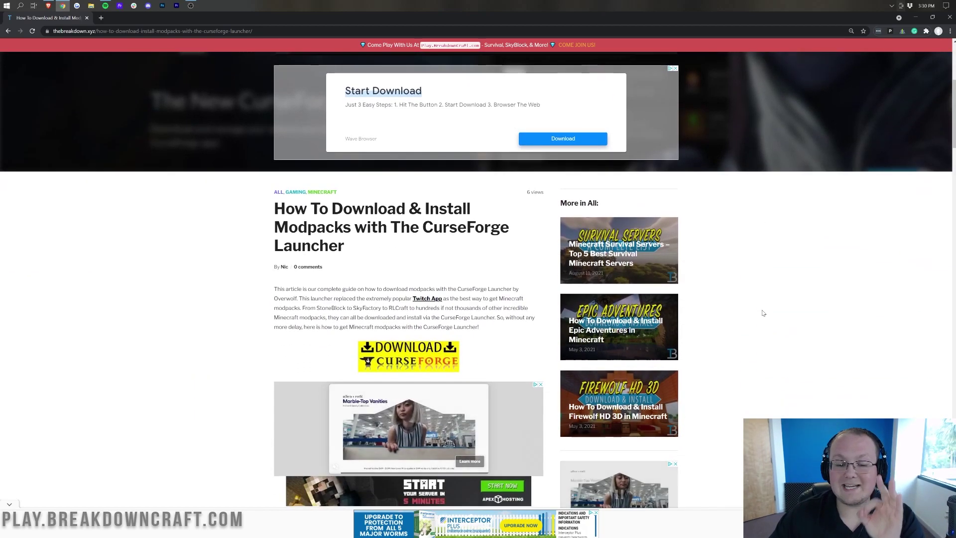
scroll(762, 313, down, 1)
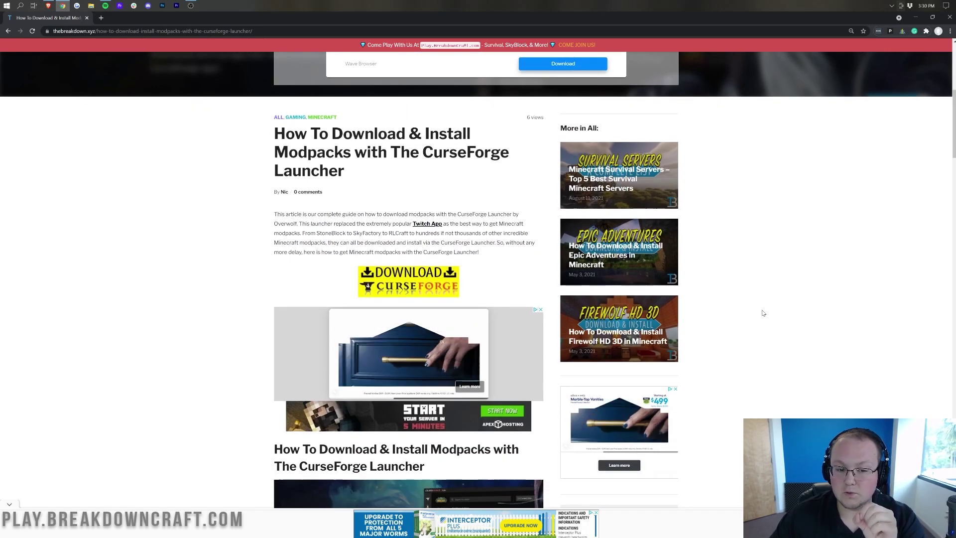
scroll(762, 312, down, 2)
scroll(762, 313, up, 4)
scroll(762, 313, down, 2)
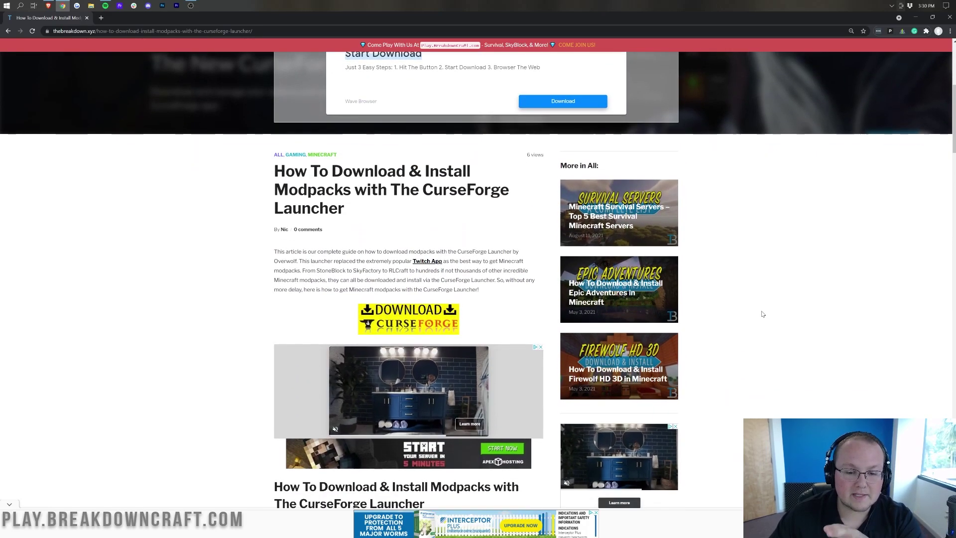
drag(387, 224, 447, 224)
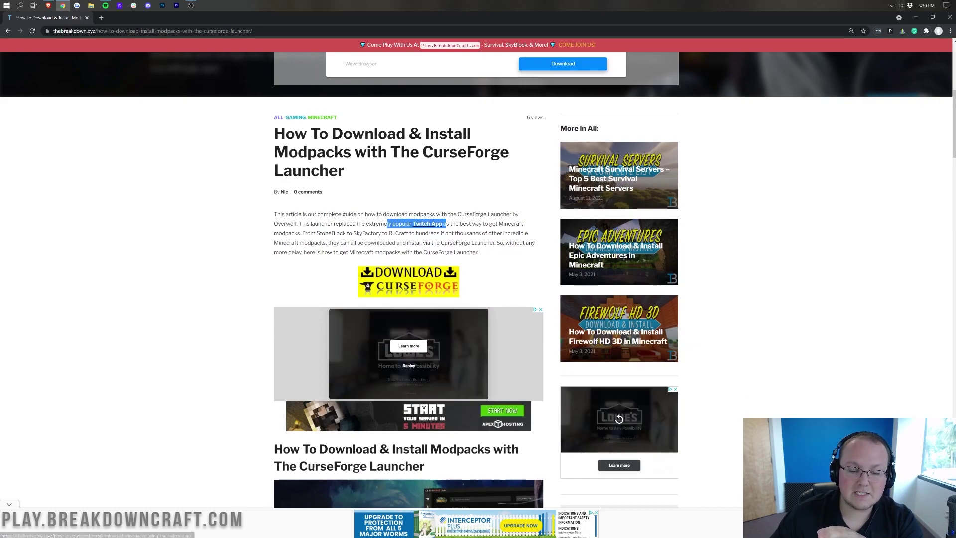
click(494, 231)
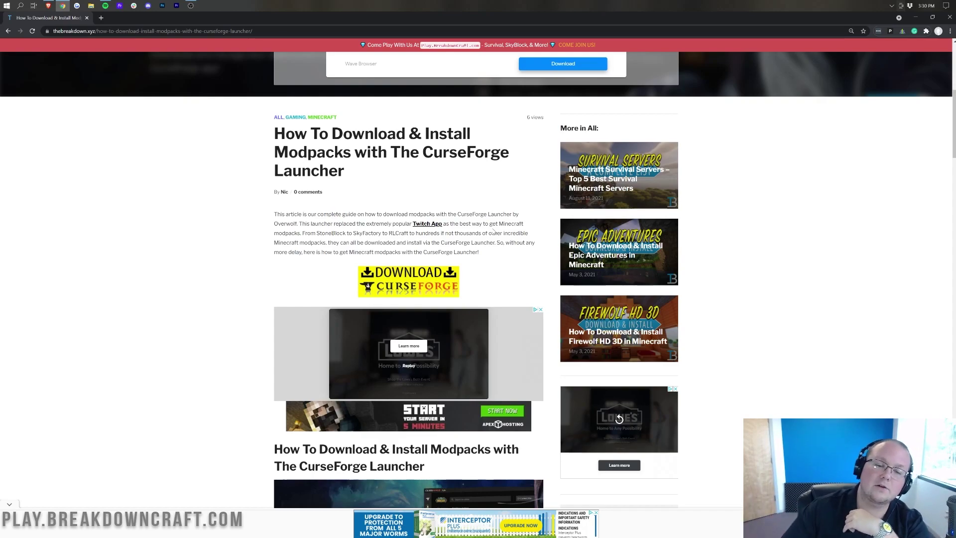
click(392, 278)
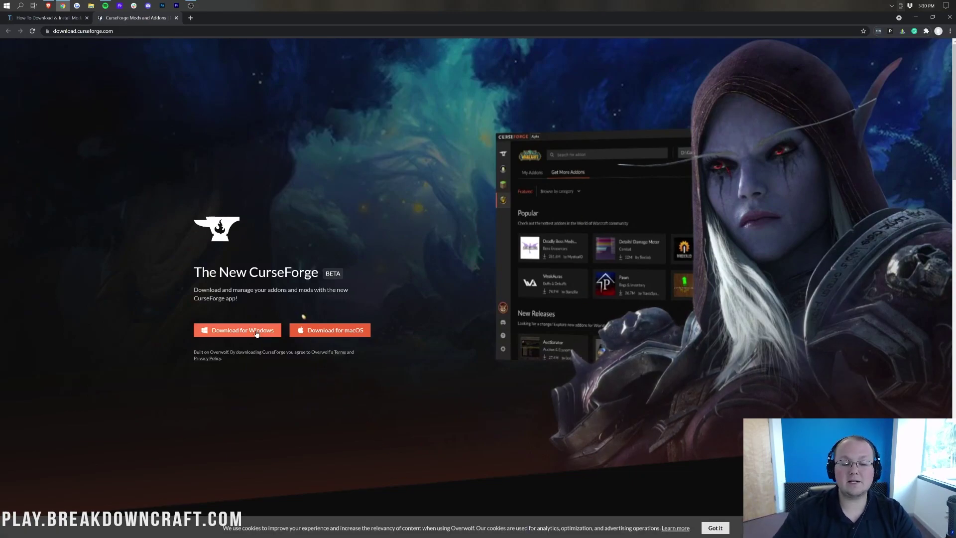
click(240, 331)
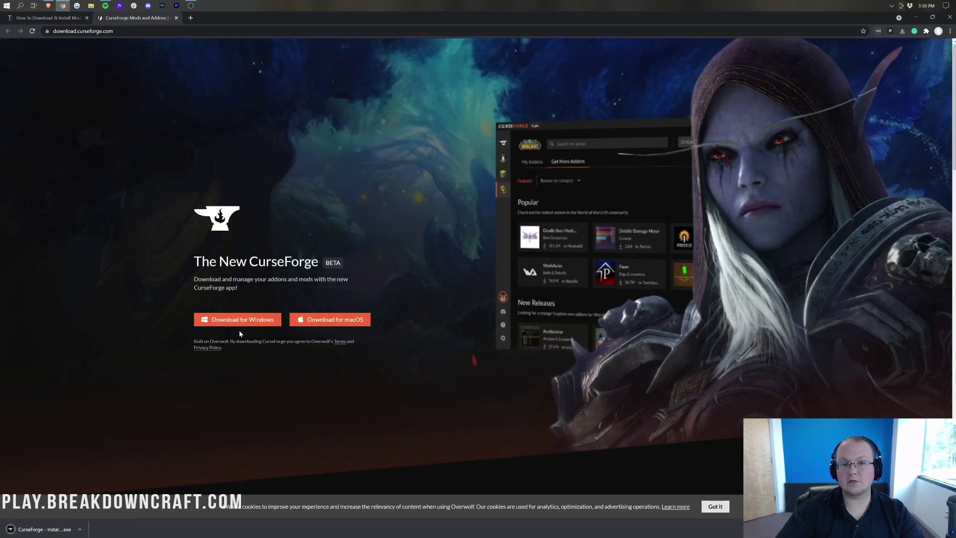
Bring up the desktop and move the CurseForge installer icon to a clear spot, refreshing the desktop
click(915, 17)
drag(19, 57, 48, 58)
right_click(97, 72)
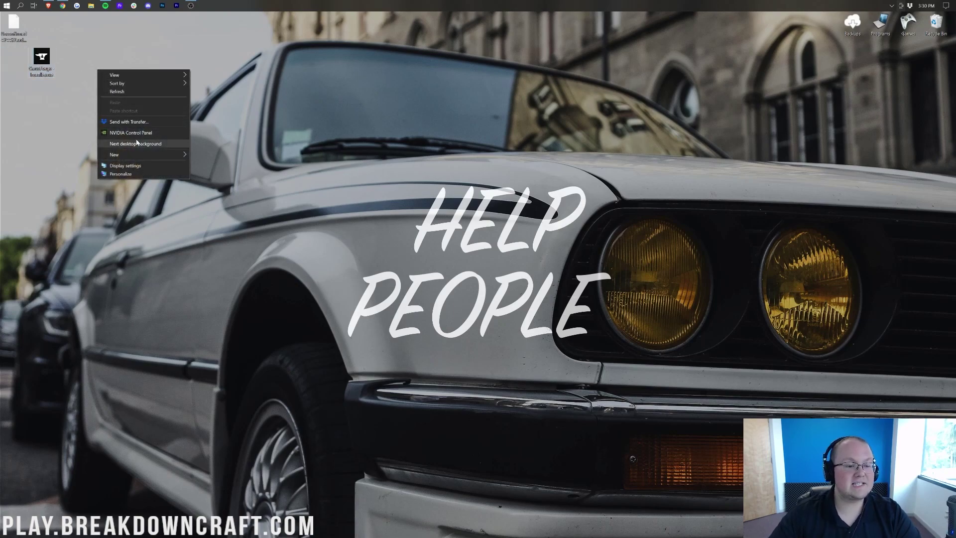
click(132, 92)
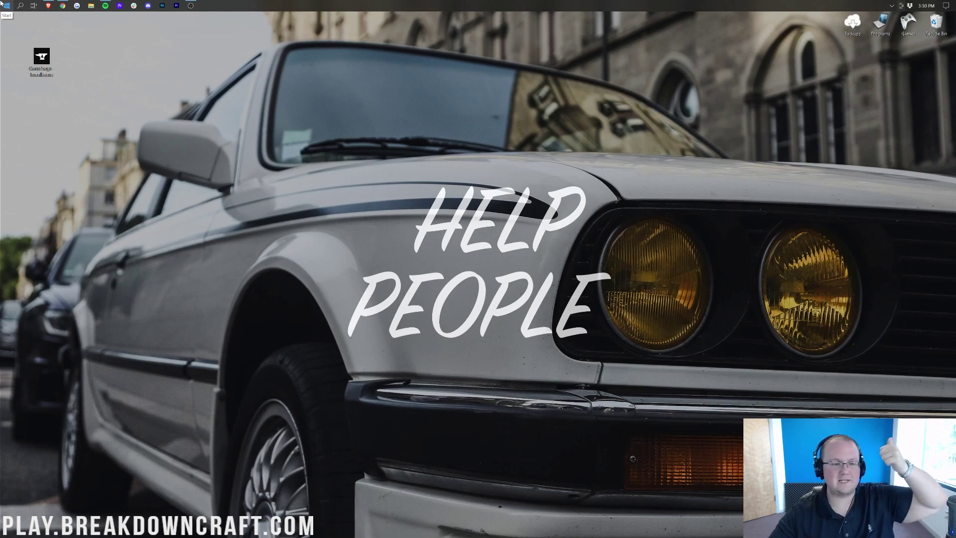
Find and open the Downloads folder through Windows search to view its contents, and close it
click(6, 5)
text(down)
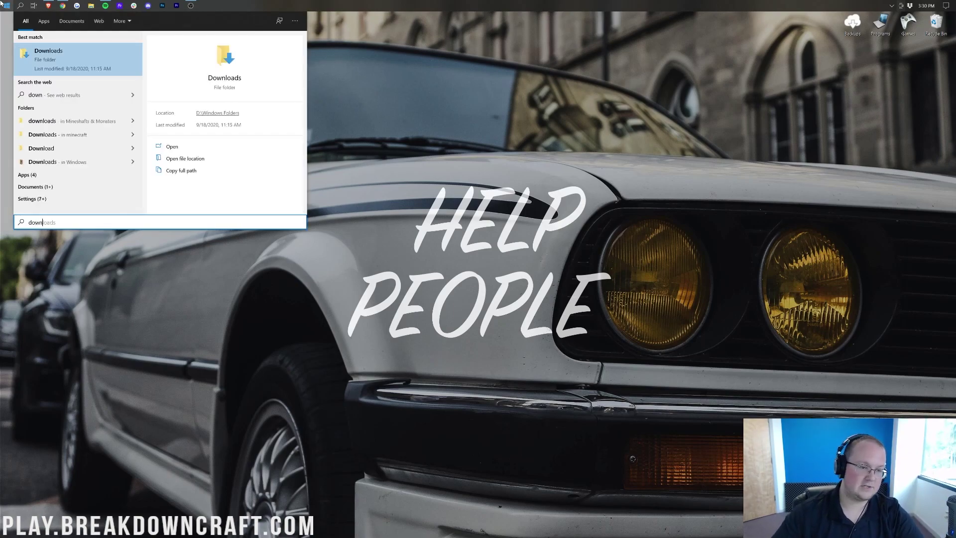
click(64, 75)
drag(41, 56, 506, 114)
drag(566, 159, 595, 155)
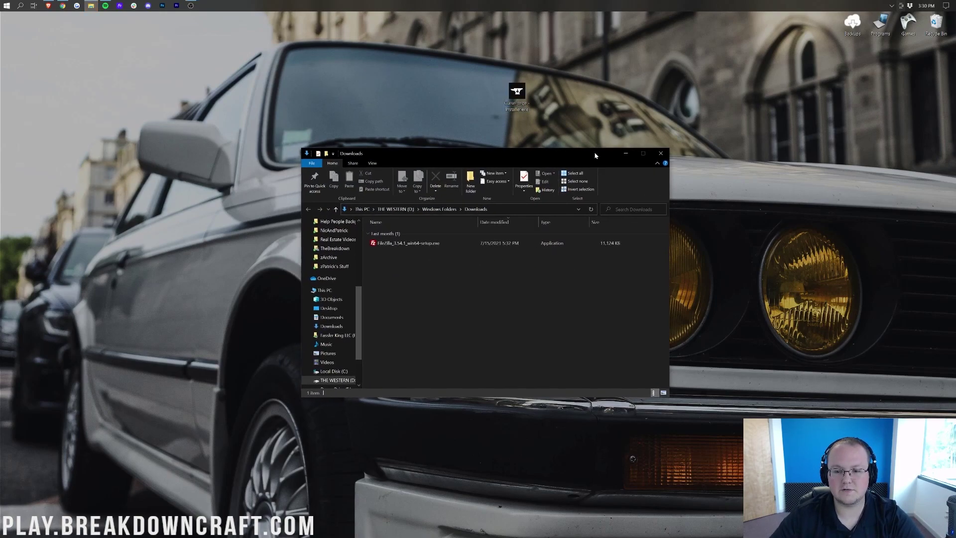
click(657, 155)
Run the CurseForge installer from the desktop and continue with English as the language
drag(498, 117, 497, 117)
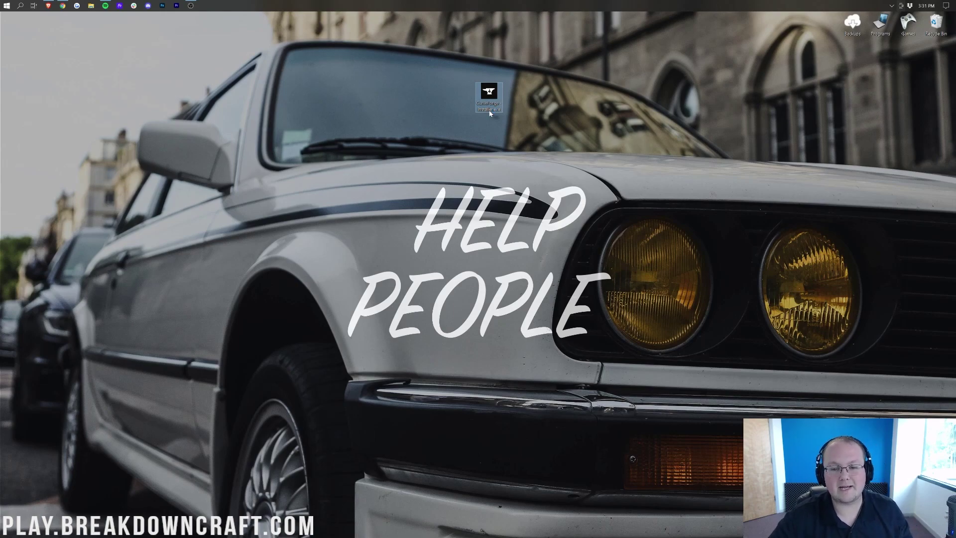
double_click(489, 97)
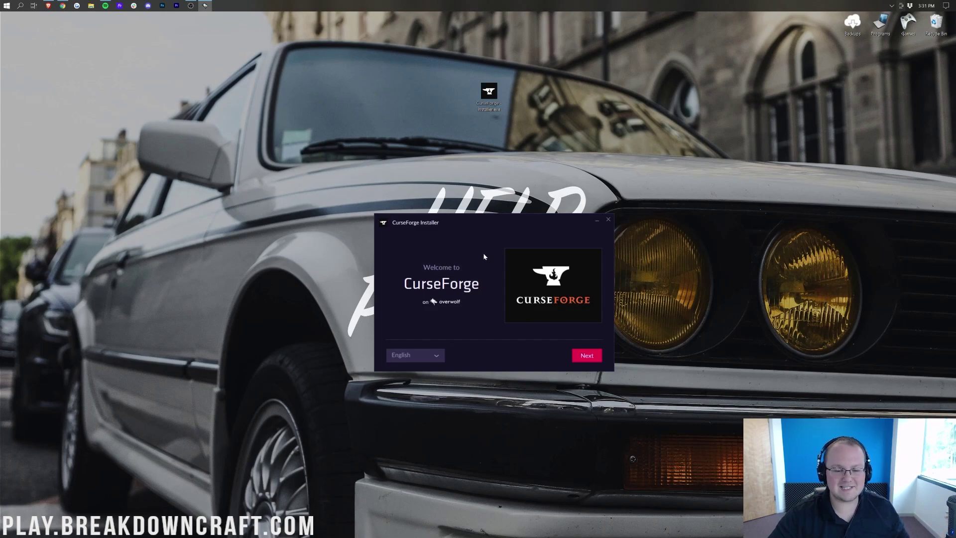
click(428, 355)
click(428, 355)
click(586, 356)
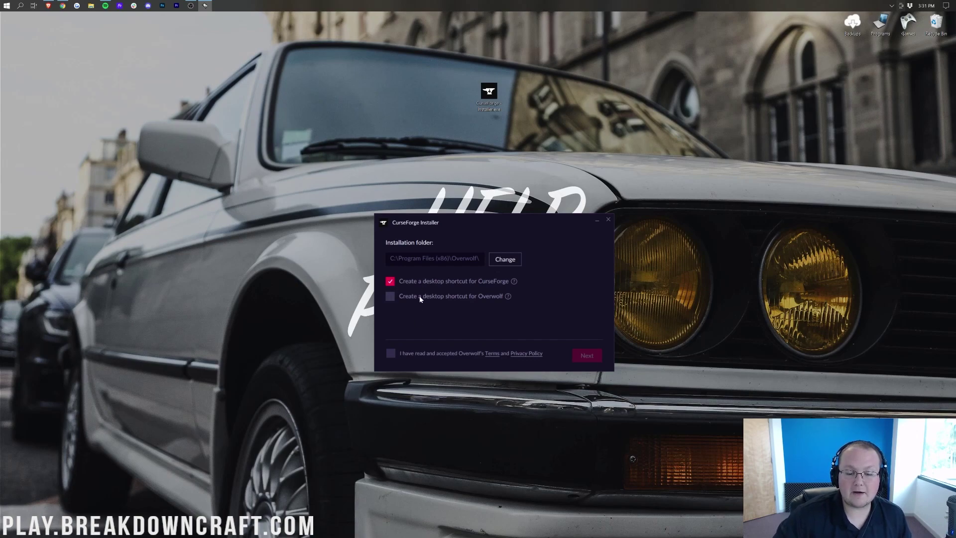
Accept Overwolf's terms, install CurseForge with the default folder and shortcut options, and launch it
click(391, 353)
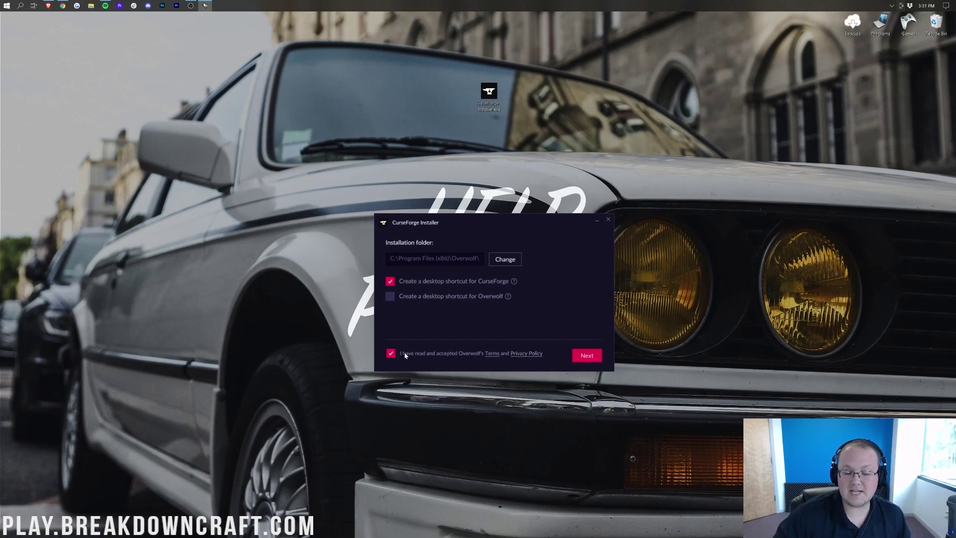
click(596, 358)
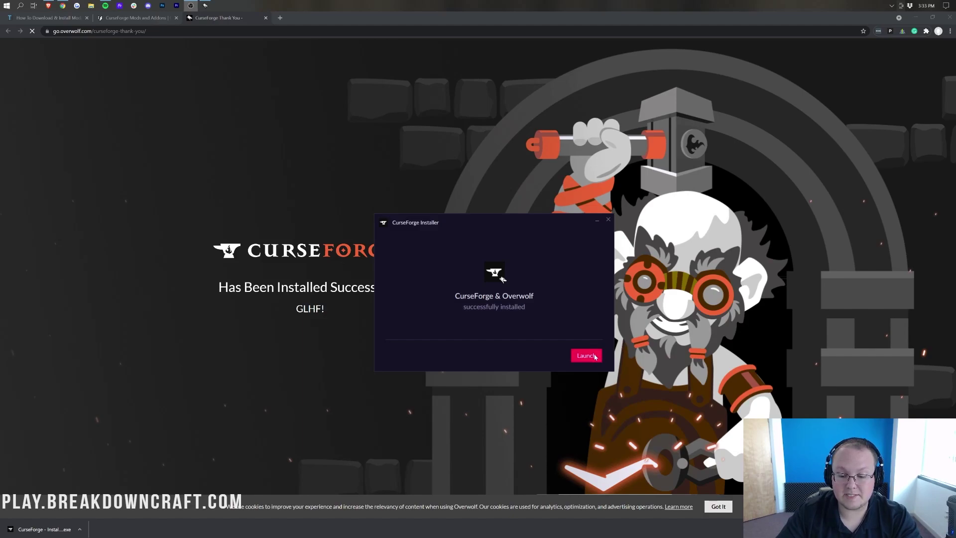
drag(450, 223, 452, 179)
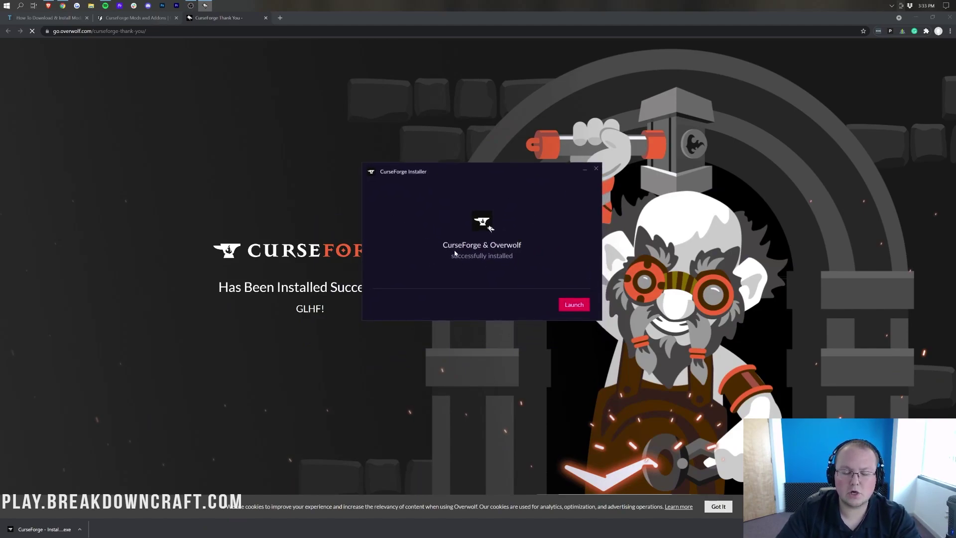
click(574, 305)
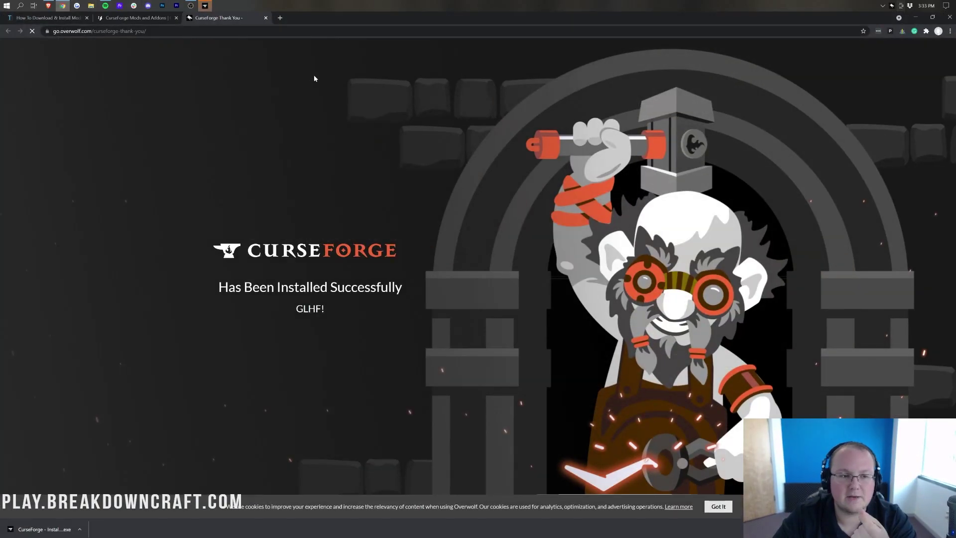
Return to the CurseForge modpack article in the browser and view its opening section
key(ctrl+1)
scroll(405, 179, up, 5)
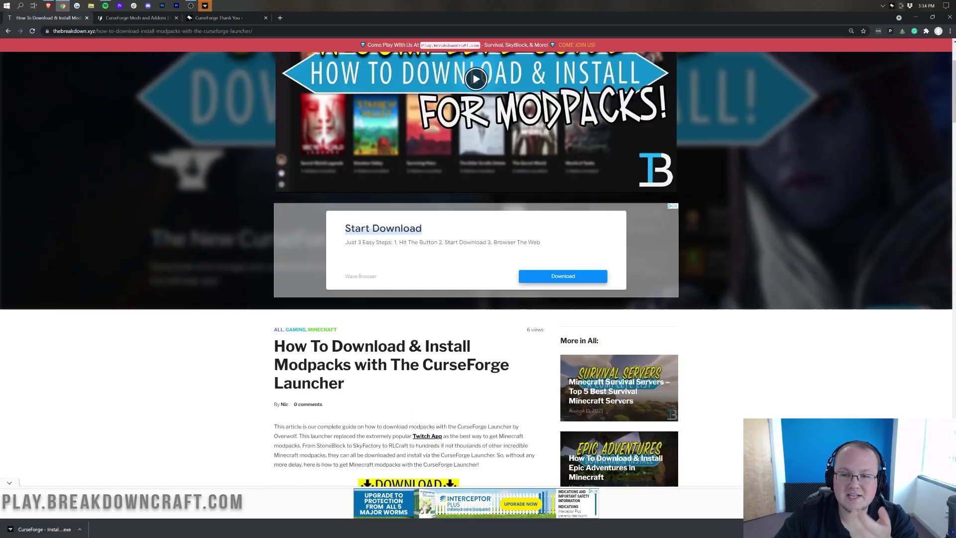
scroll(757, 239, down, 3)
scroll(857, 210, up, 3)
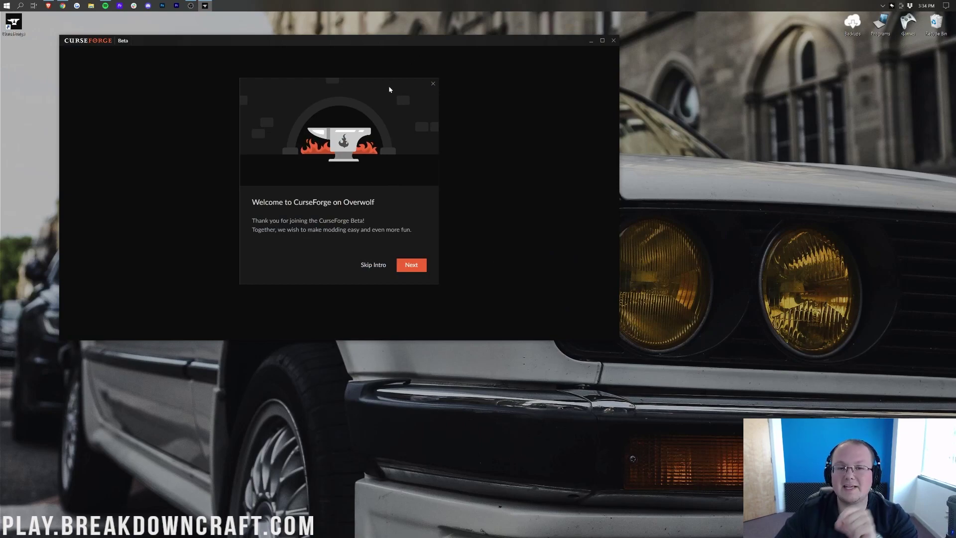
Dismiss CurseForge's welcome introduction and move its window toward the middle of the screen
click(409, 267)
click(409, 270)
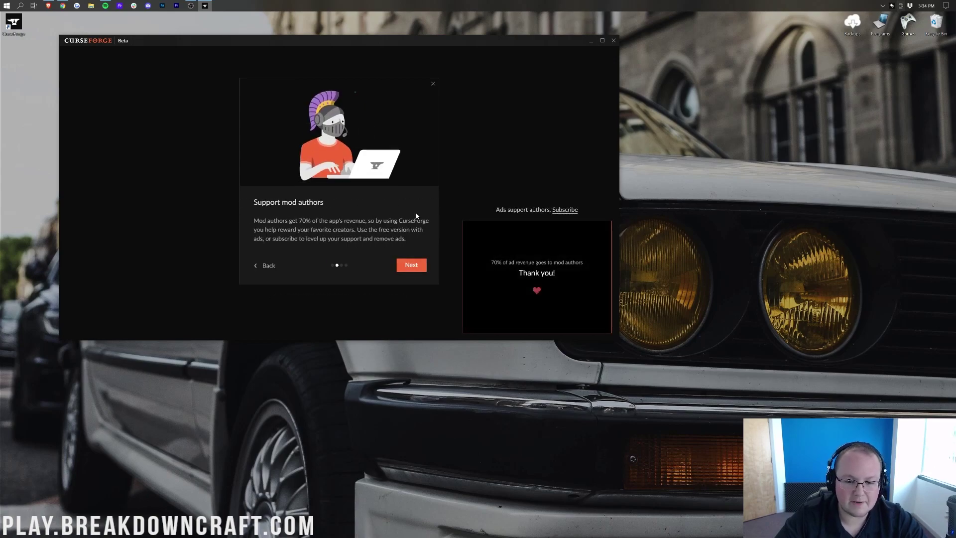
click(431, 84)
drag(525, 45, 718, 91)
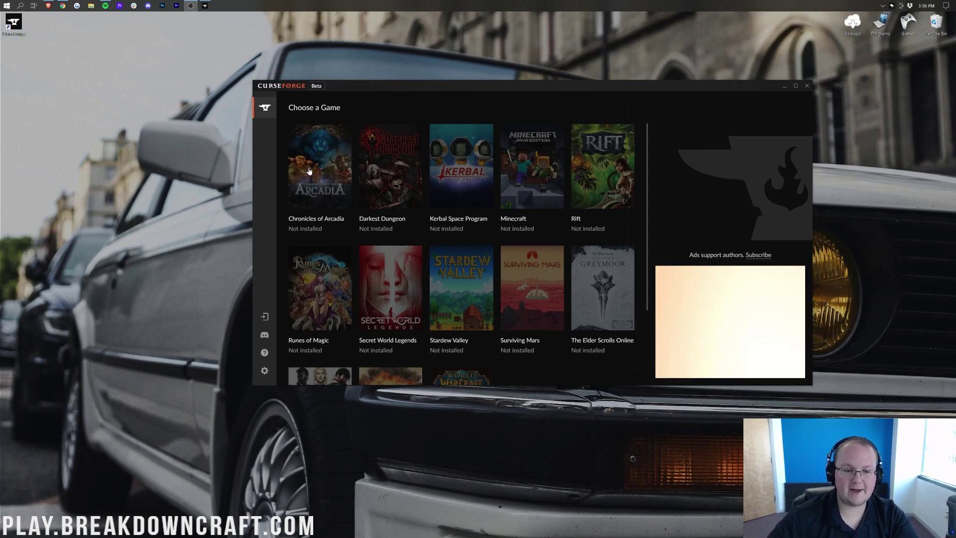
Choose Minecraft as the game and set up its modding folder with the Standard (Recommended) option
click(527, 165)
click(527, 164)
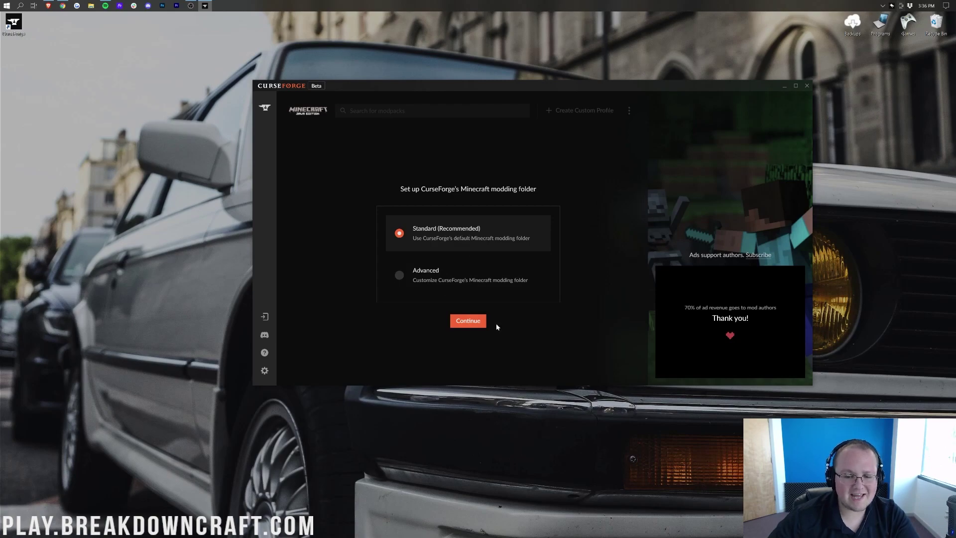
click(465, 328)
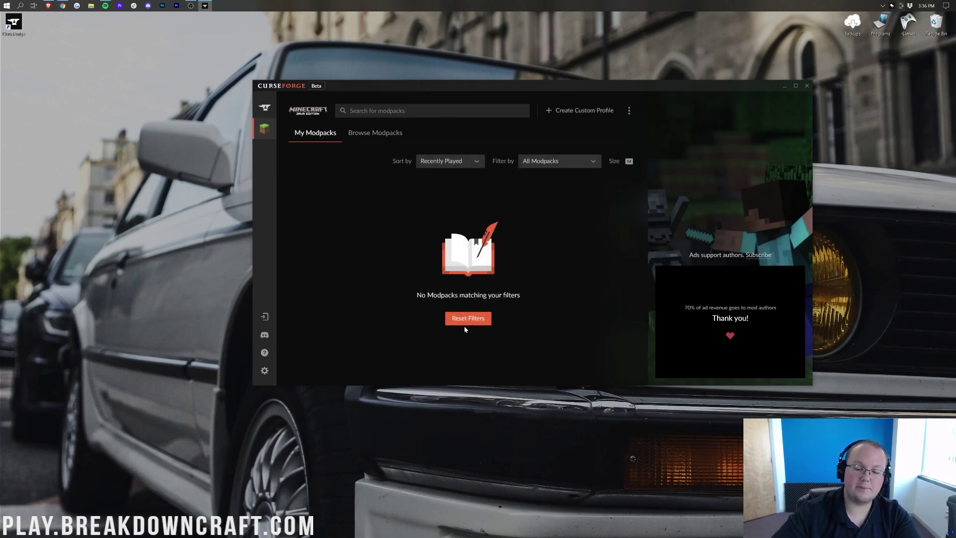
Search the Minecraft modpacks for "enigmatic 6"
click(350, 111)
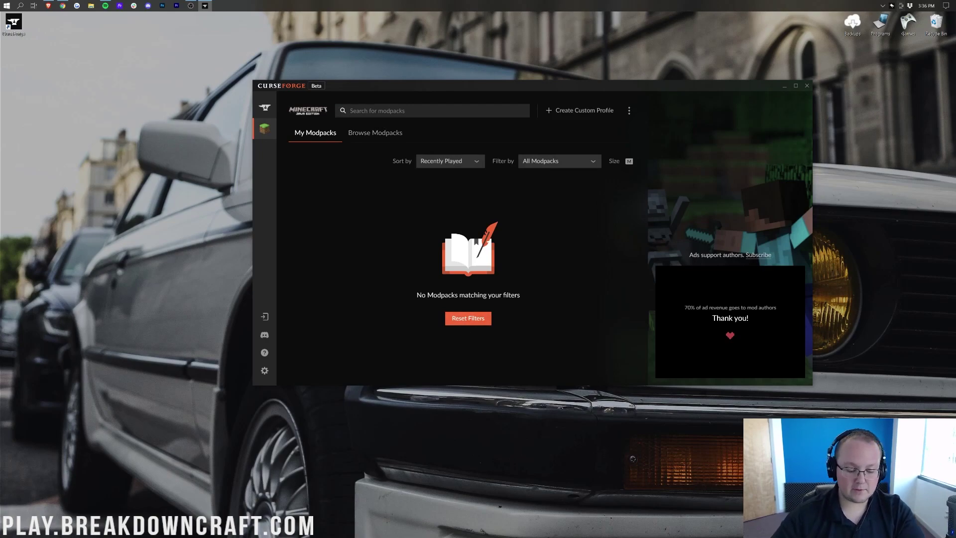
text(enigmatic 6)
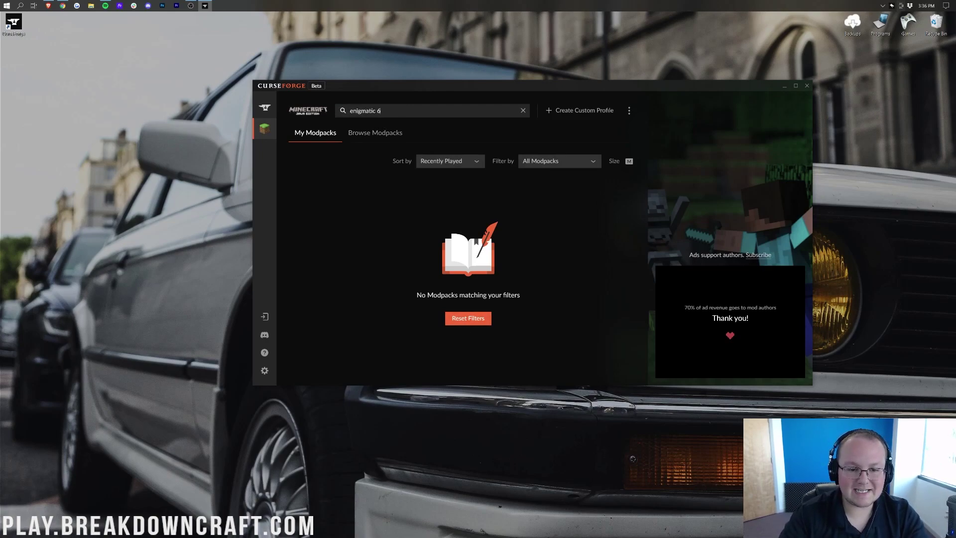
key(Return)
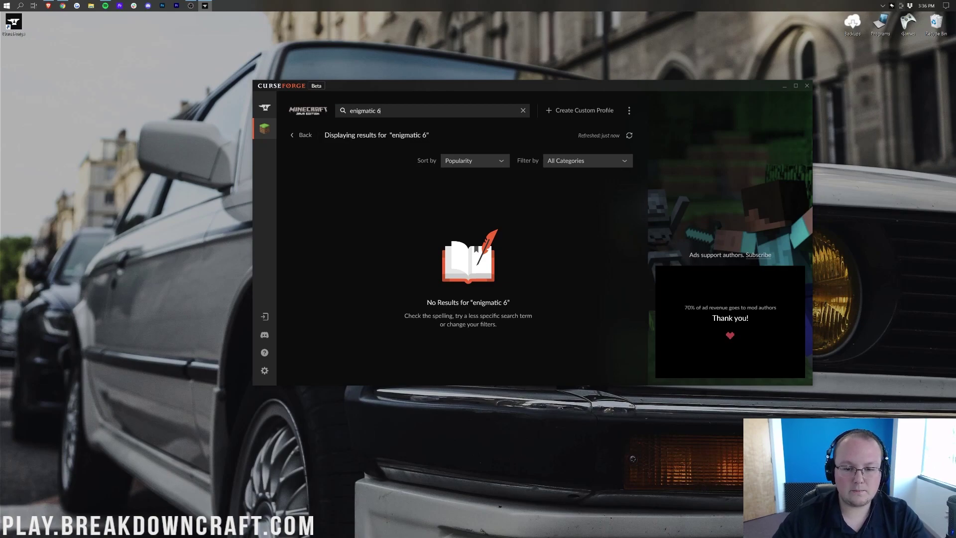
Search the modpacks for "enigmatica 6" and install the Enigmatica 6 - E6 - 1.16.5 modpack
key(shift+Left)
key(shift+Left)
key(shift+Left)
key(shift+Left)
key(shift+Left)
key(shift+Left)
key(shift+Left)
key(shift+Left)
key(shift+Left)
key(shift+Left)
key(shift+Left)
text(e)
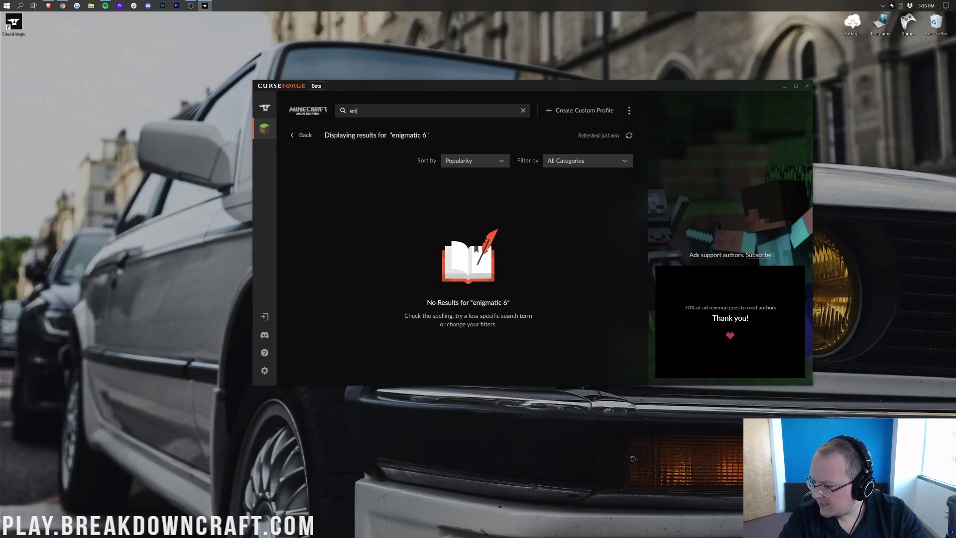
text(nigmatica)
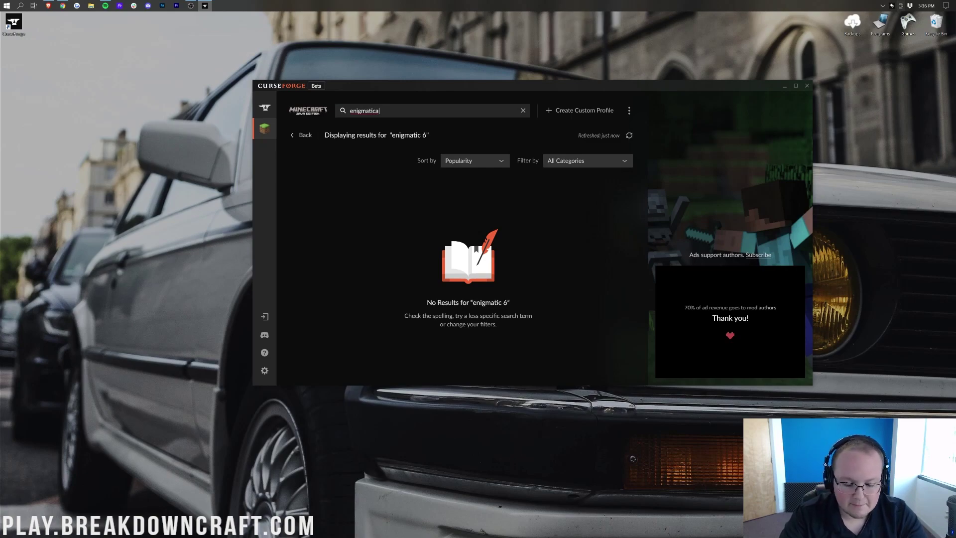
text( 6)
key(Return)
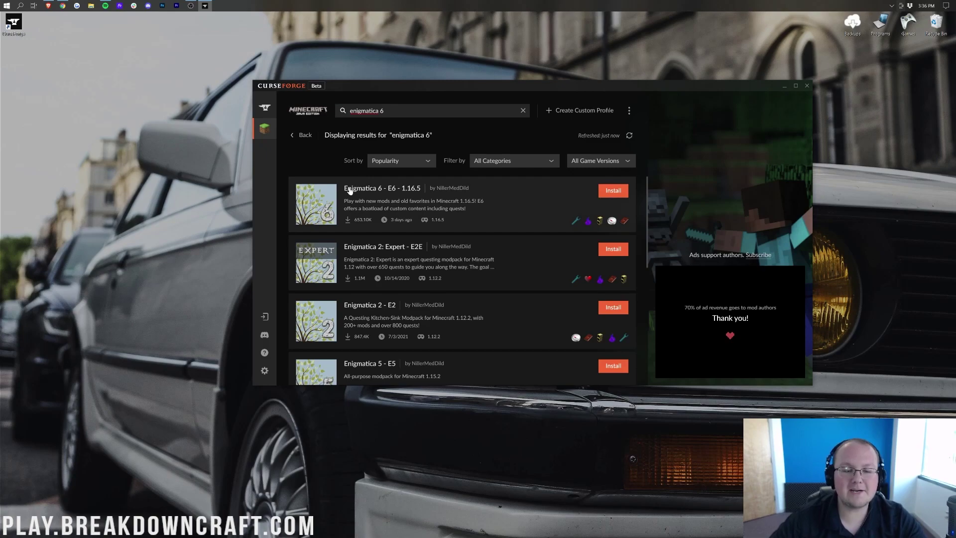
click(615, 192)
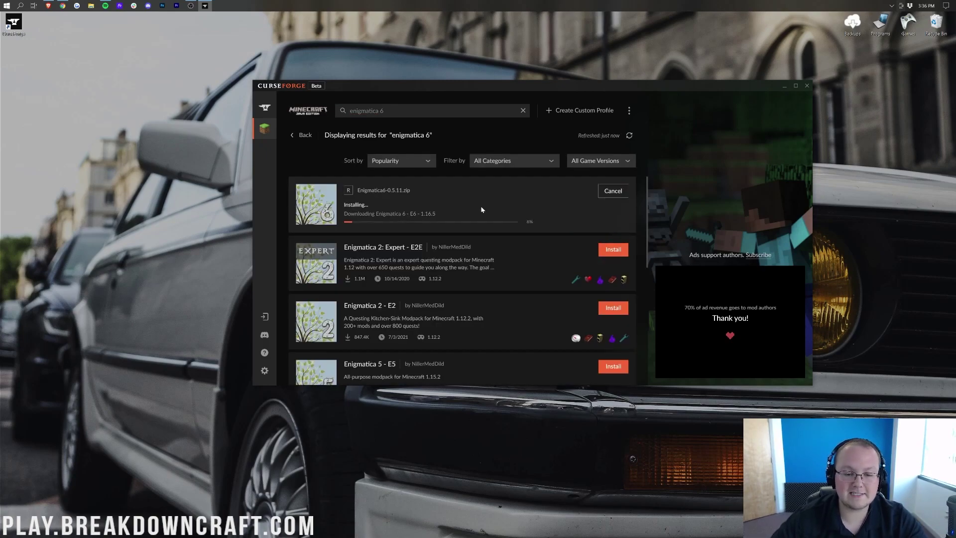
Return to the installed modpacks and launch Enigmatica 6 through the Minecraft Launcher, accepting the modified-installation risks without further warnings
click(300, 136)
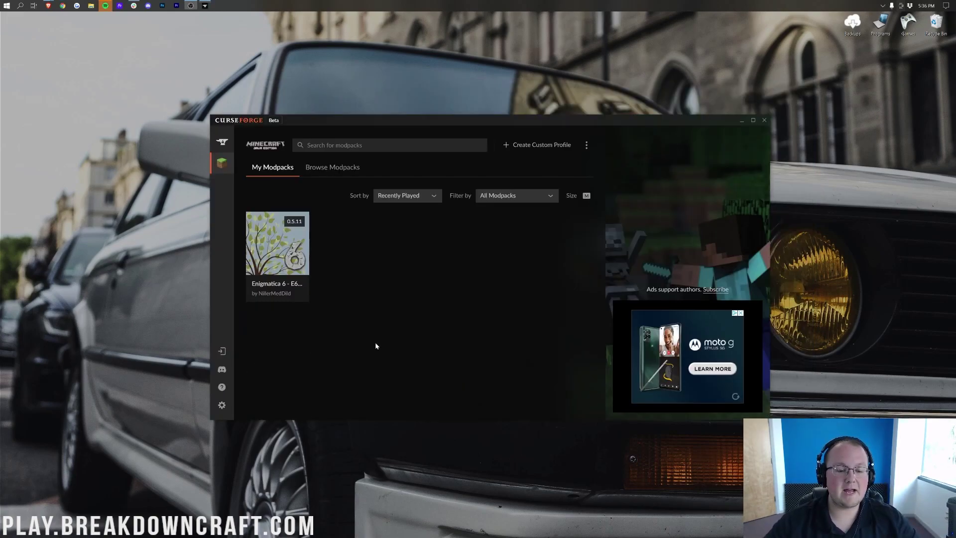
mouse_move(273, 241)
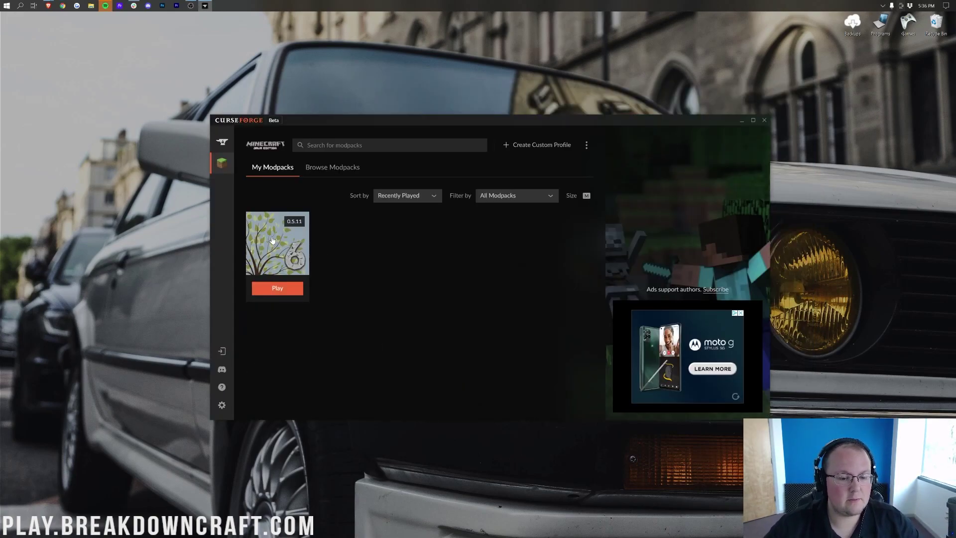
click(278, 289)
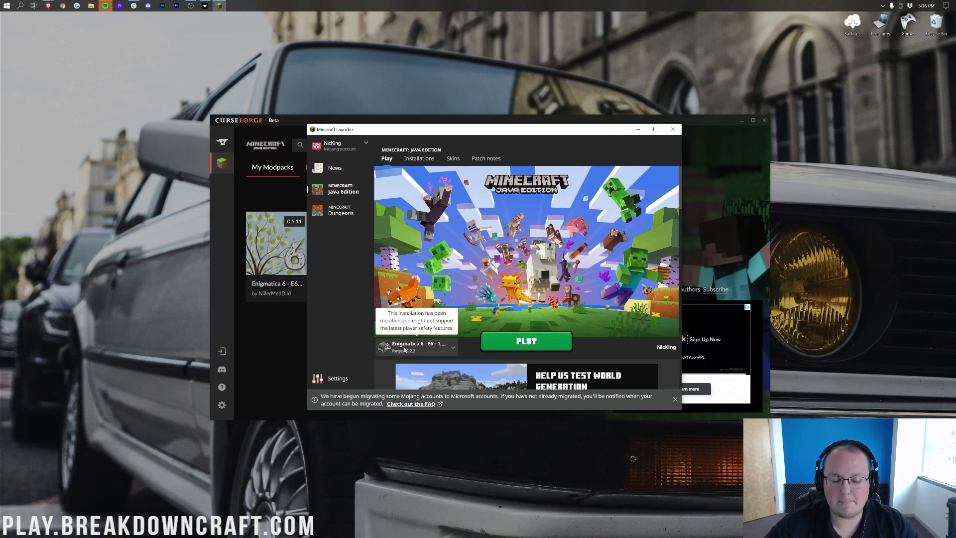
click(673, 129)
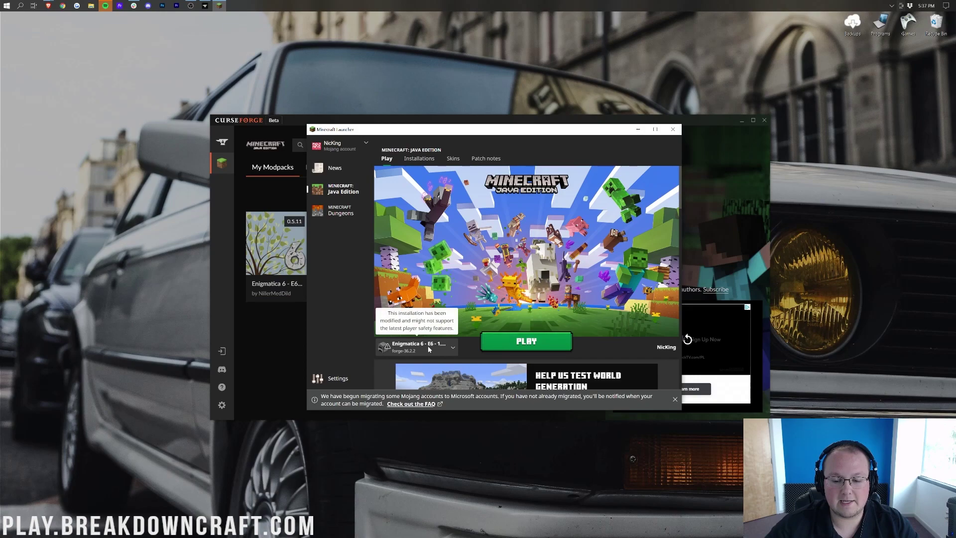
click(519, 334)
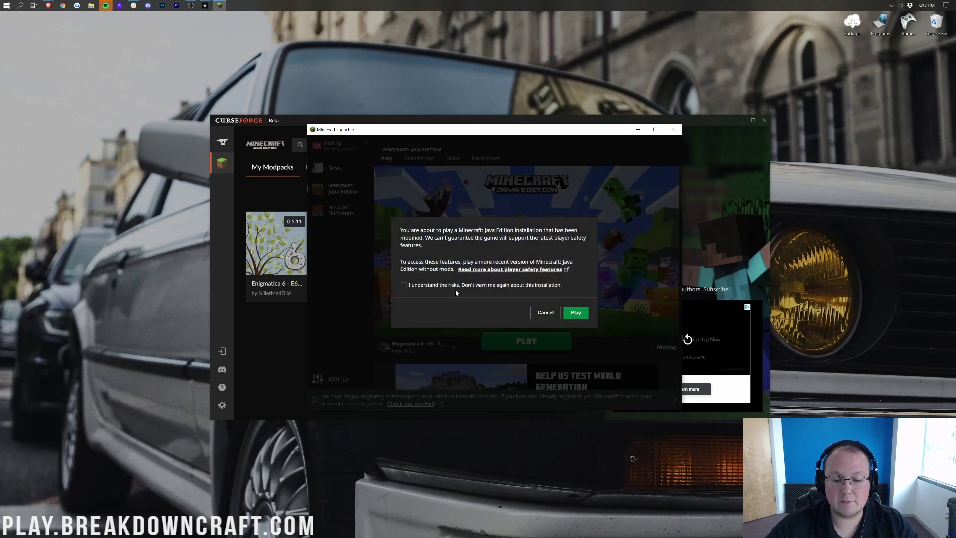
click(404, 285)
click(576, 312)
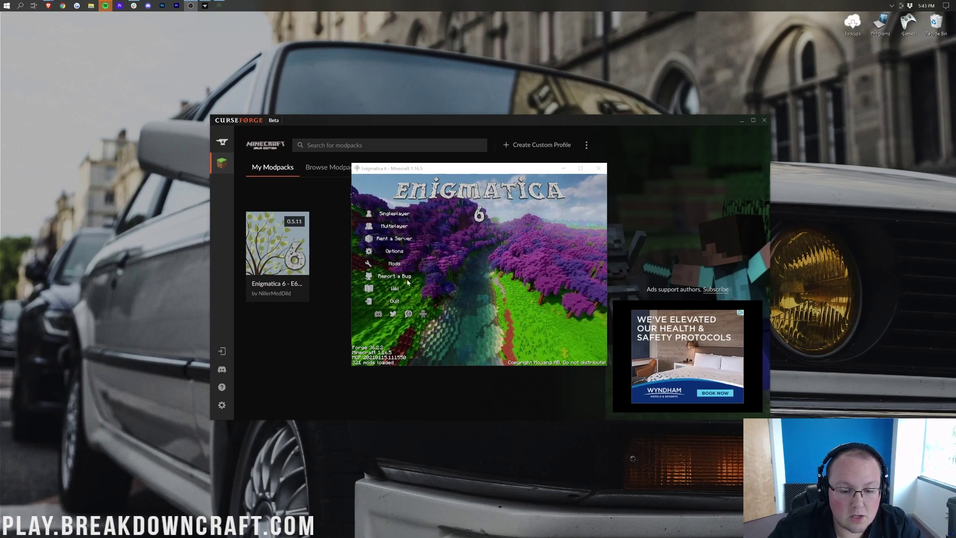
Create a singleplayer Survival world named New World with Normal difficulty and cheats allowed
click(406, 215)
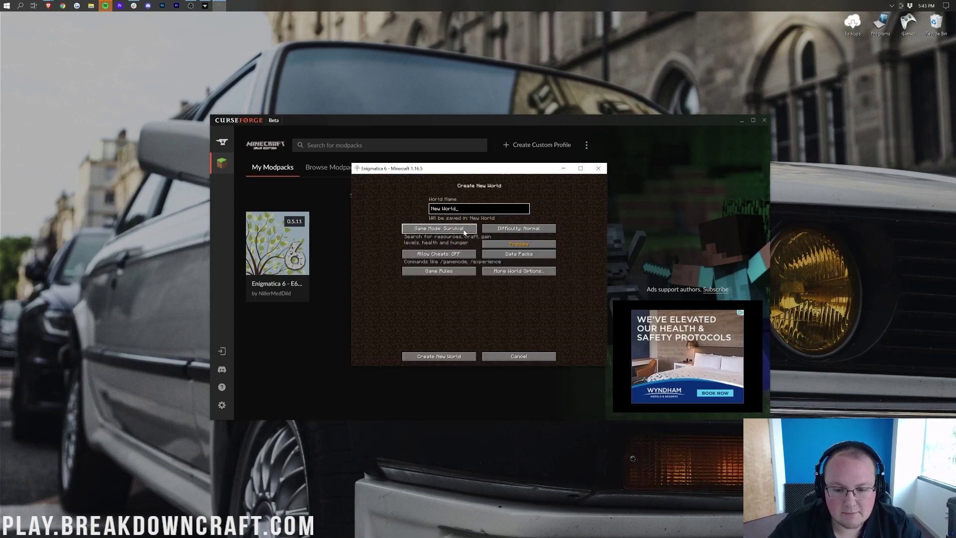
click(438, 254)
click(452, 357)
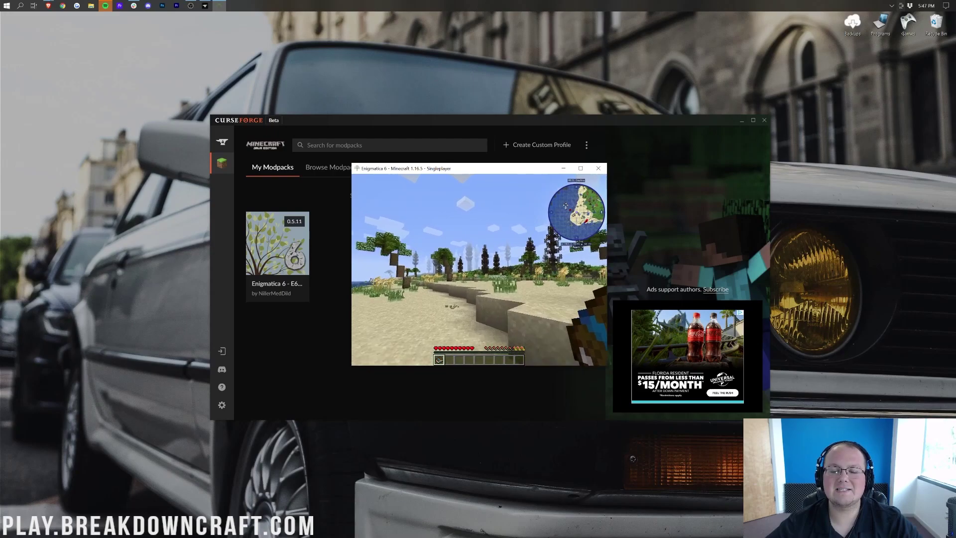
Explore the new modded world by walking from the sandy beach inland to the dark trees and looking around
key(w)
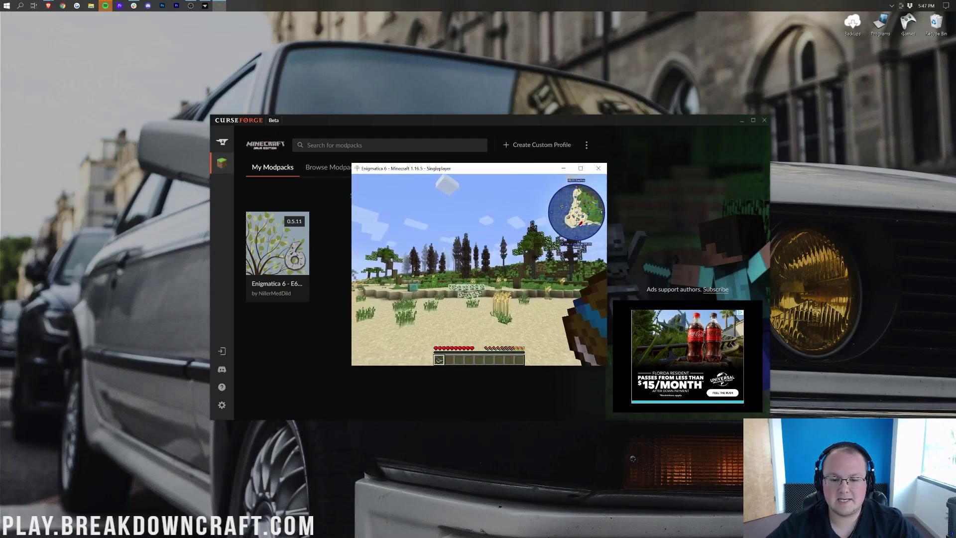
key(e)
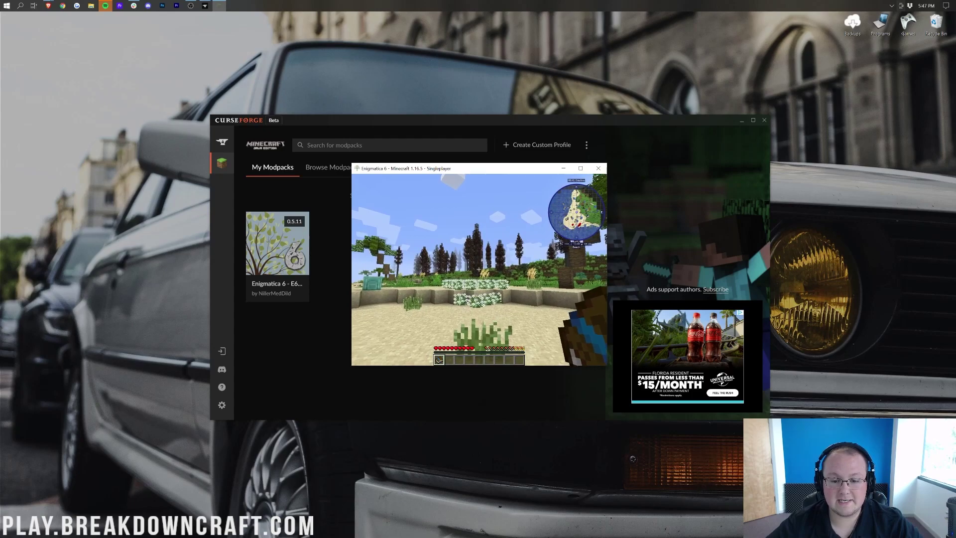
key(w)
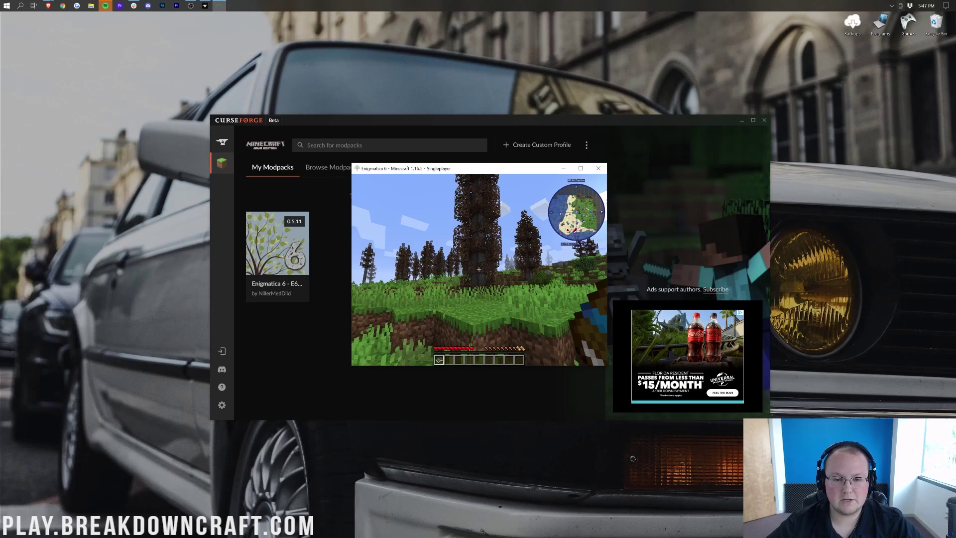
key(w)
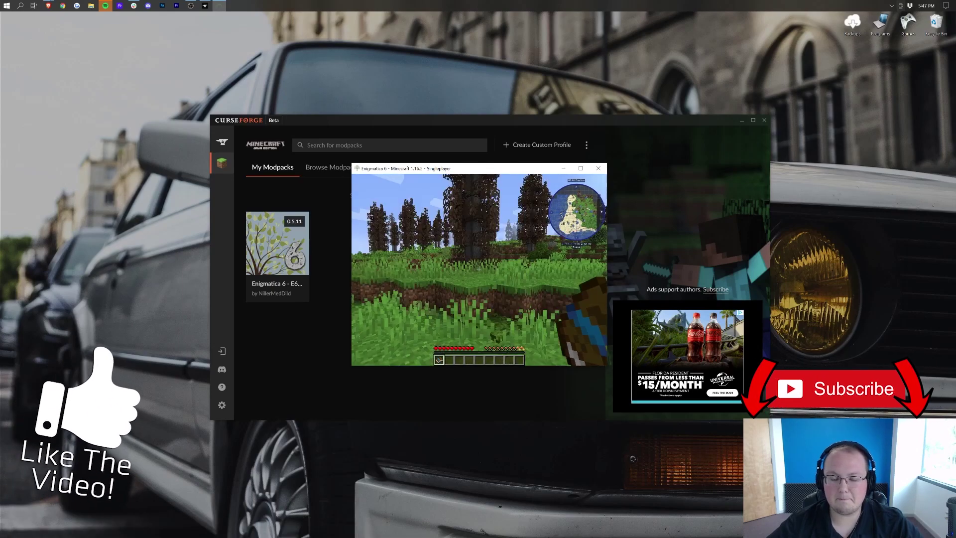
key(w)
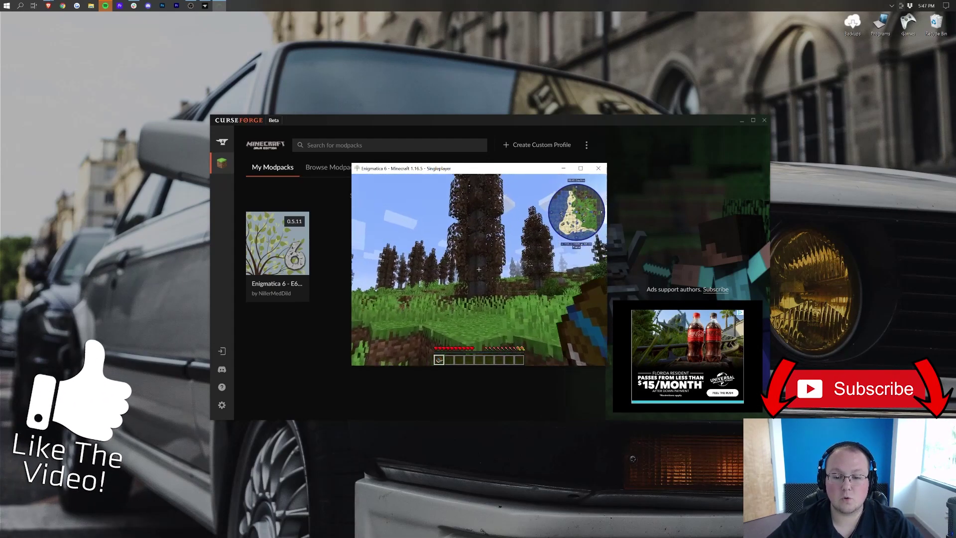
key(w)
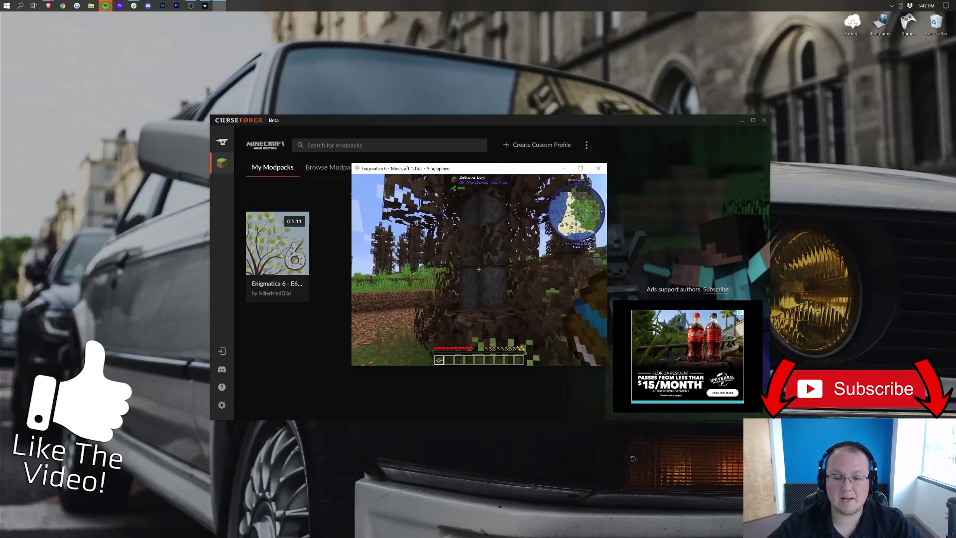
key(w)
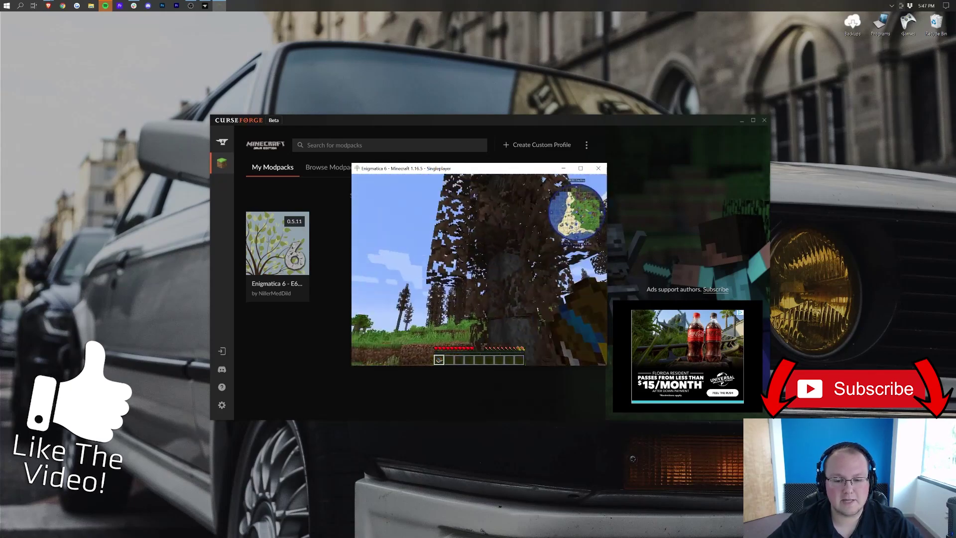
key(w)
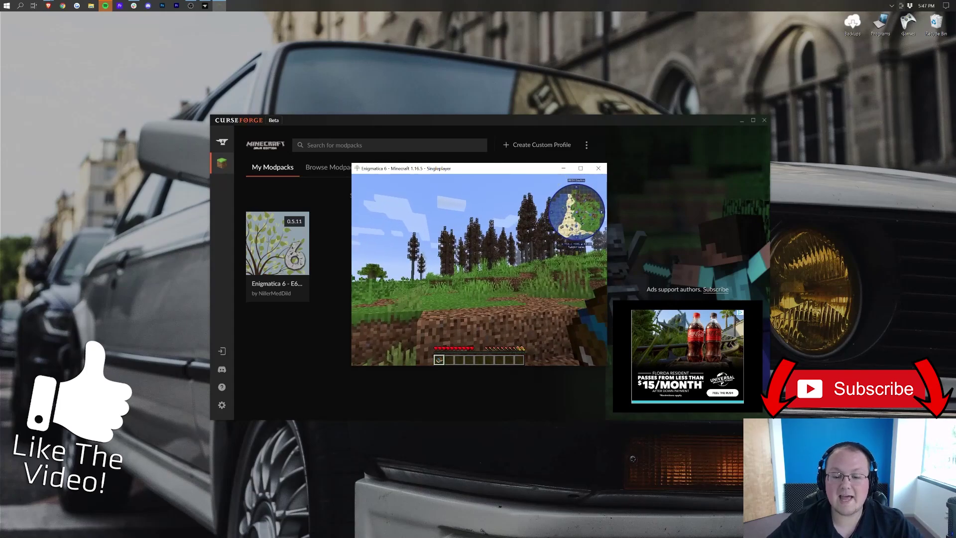
key(w)
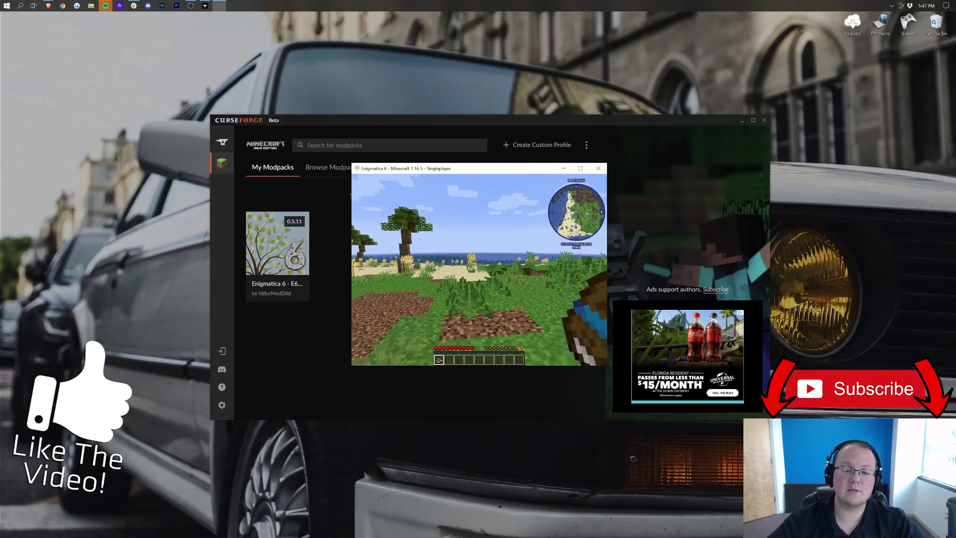